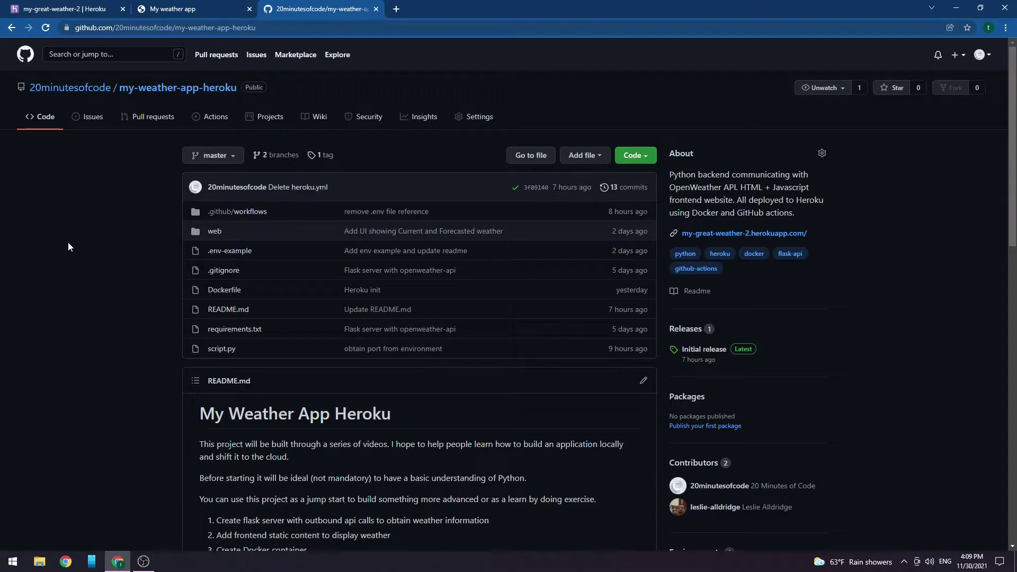
{"action": "scroll", "coordinate": [150, 332], "scroll_direction": "down", "scroll_amount": 5}
{"action": "scroll", "coordinate": [150, 334], "scroll_direction": "down", "scroll_amount": 5}
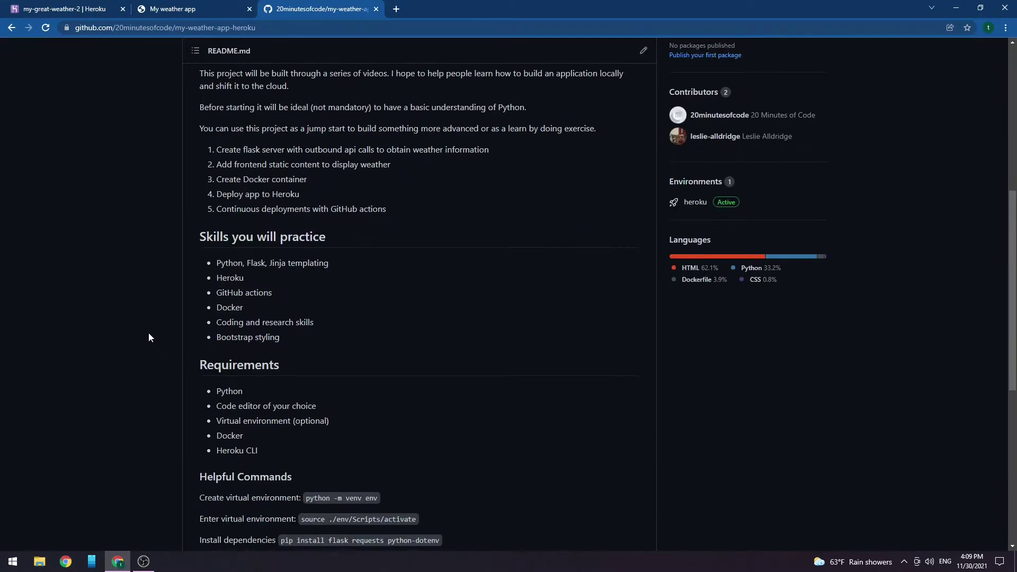
Step: Highlight the README's 'Python, Flask, Jinja templating' skill line, then clear the selection
{"action": "left_click_drag", "start_coordinate": [214, 262], "coordinate": [355, 263]}
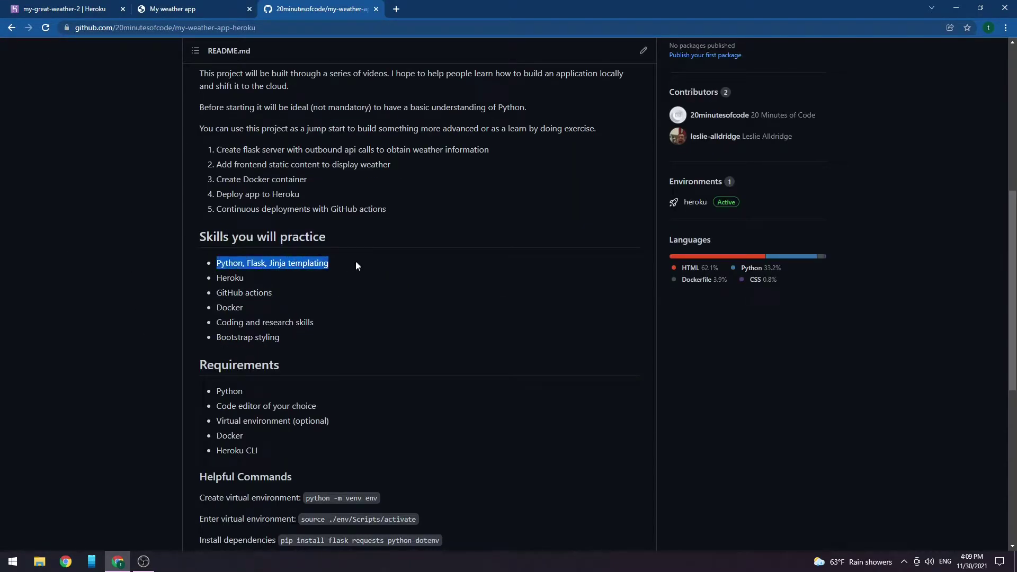
{"action": "left_click", "coordinate": [355, 264]}
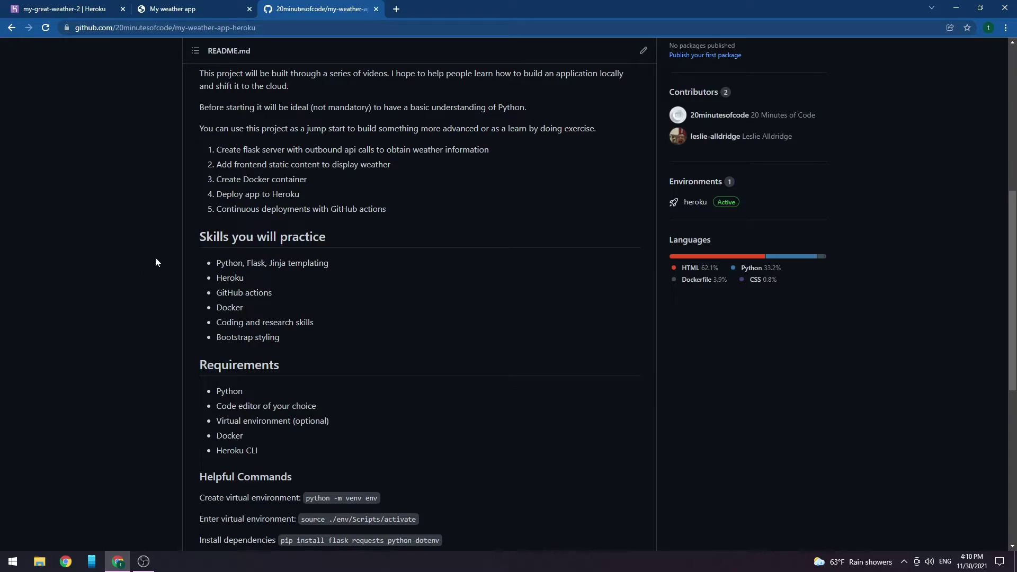
{"action": "scroll", "coordinate": [155, 257], "scroll_direction": "down", "scroll_amount": 2}
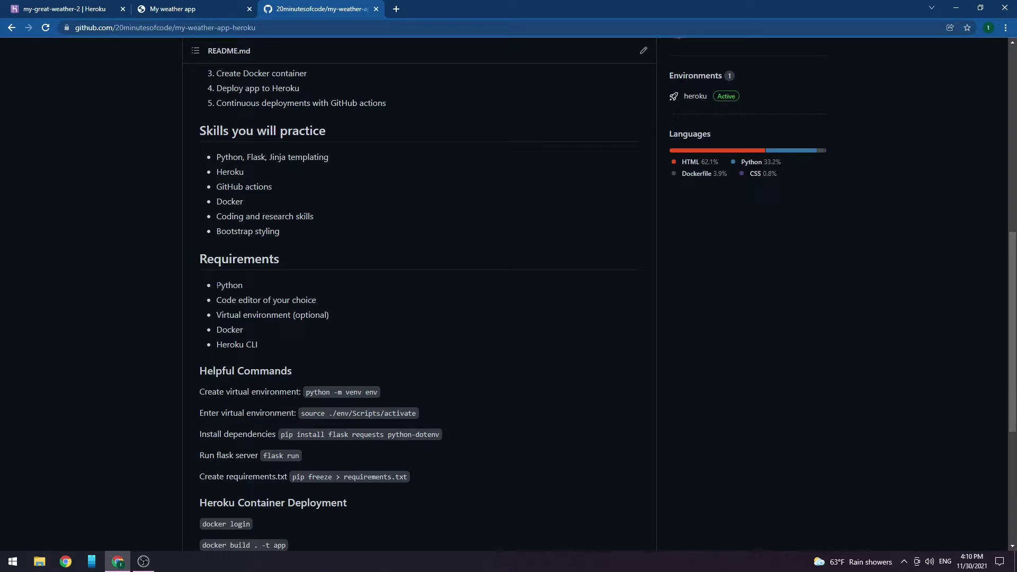
Step: Highlight the README's five Requirements items twice, clearing the selection each time
{"action": "left_click_drag", "start_coordinate": [216, 282], "coordinate": [266, 342]}
{"action": "left_click", "coordinate": [267, 343]}
{"action": "left_click_drag", "start_coordinate": [268, 344], "coordinate": [216, 285]}
{"action": "left_click", "coordinate": [276, 336]}
{"action": "scroll", "coordinate": [277, 336], "scroll_direction": "down", "scroll_amount": 5}
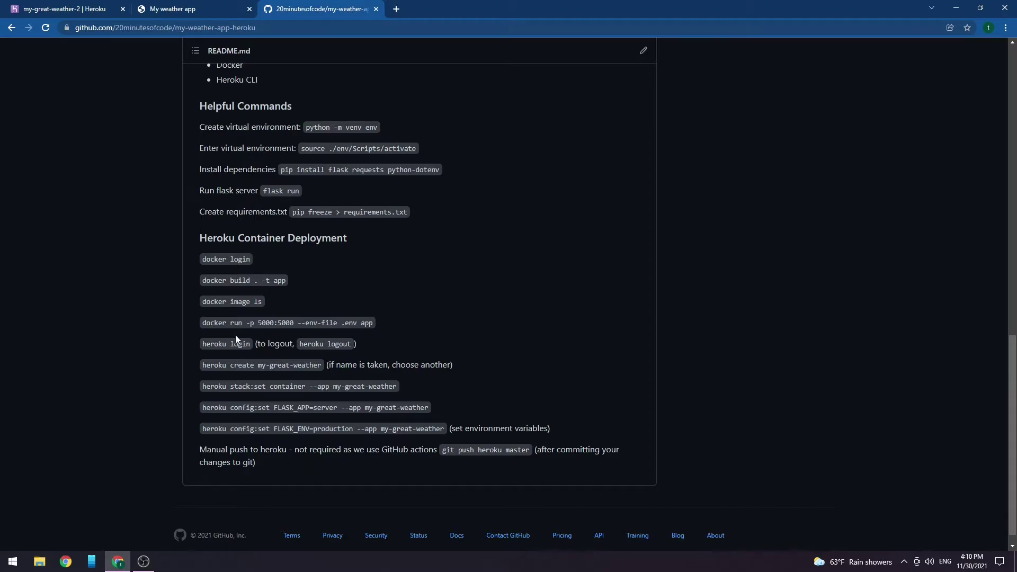
{"action": "scroll", "coordinate": [229, 342], "scroll_direction": "up", "scroll_amount": 3}
{"action": "scroll", "coordinate": [258, 341], "scroll_direction": "up", "scroll_amount": 5}
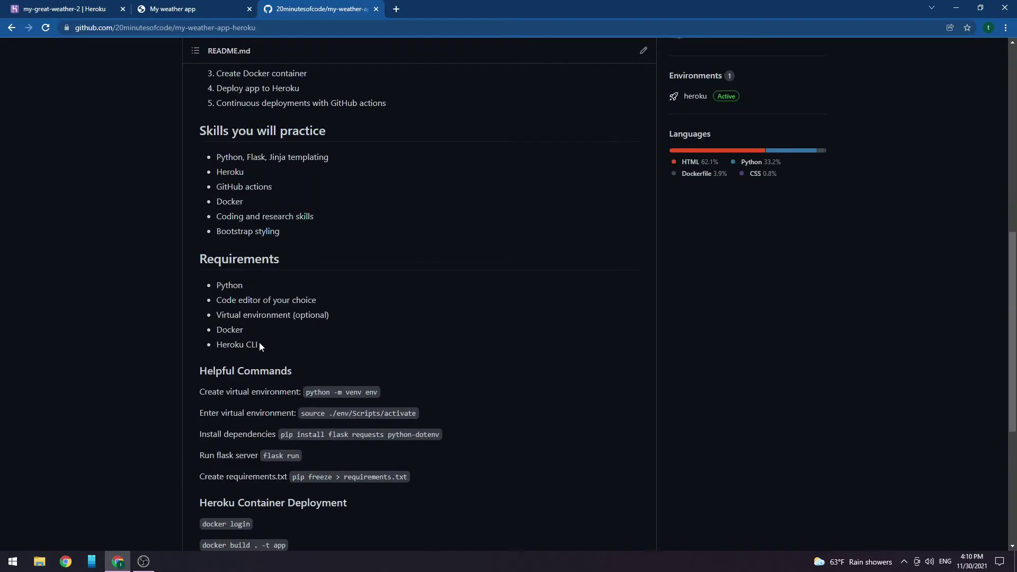
{"action": "scroll", "coordinate": [259, 342], "scroll_direction": "up", "scroll_amount": 5}
{"action": "scroll", "coordinate": [254, 344], "scroll_direction": "up", "scroll_amount": 5}
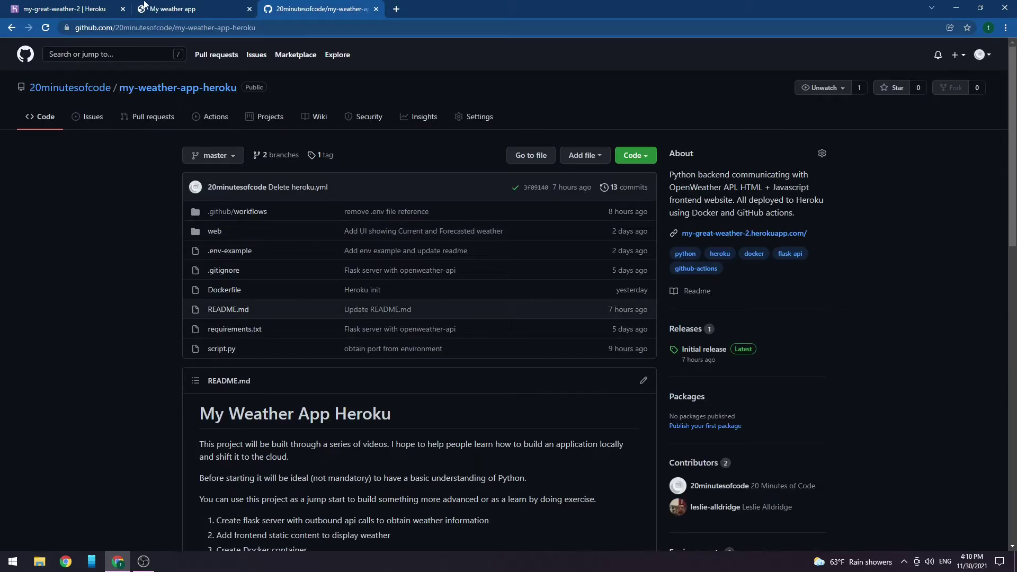
Step: Switch to 'My weather app' and view Wellington's current weather: light rain, 17.35°C
{"action": "left_click", "coordinate": [163, 11]}
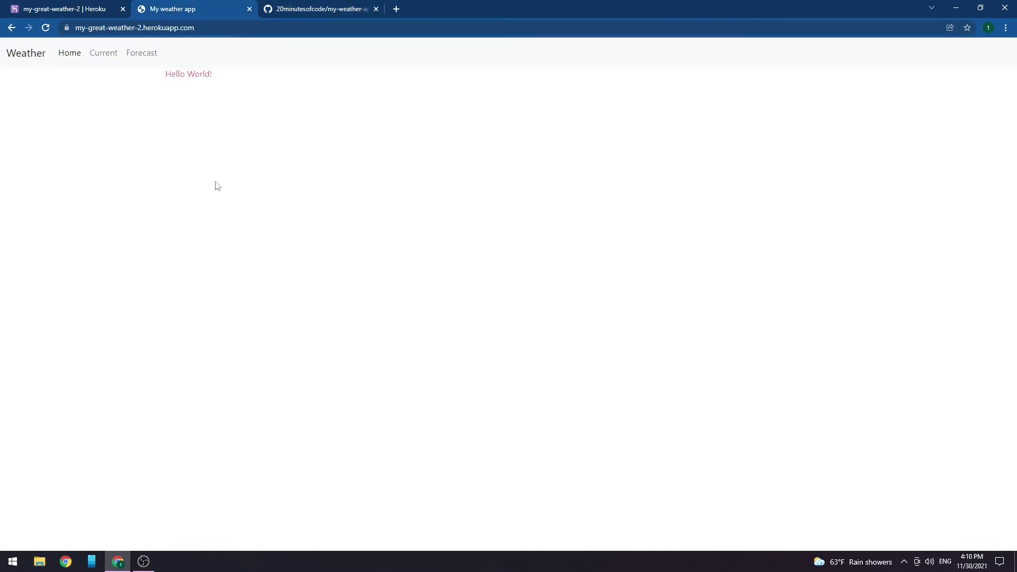
{"action": "left_click", "coordinate": [102, 52]}
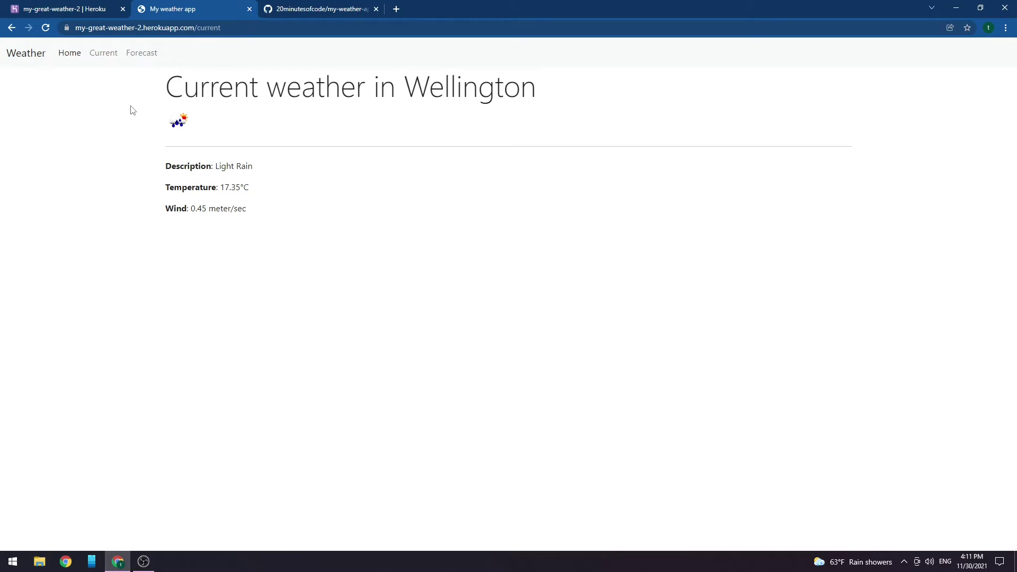
Step: Open the Forecast page and highlight the third entry's raw data, then clear it
{"action": "left_click", "coordinate": [145, 52]}
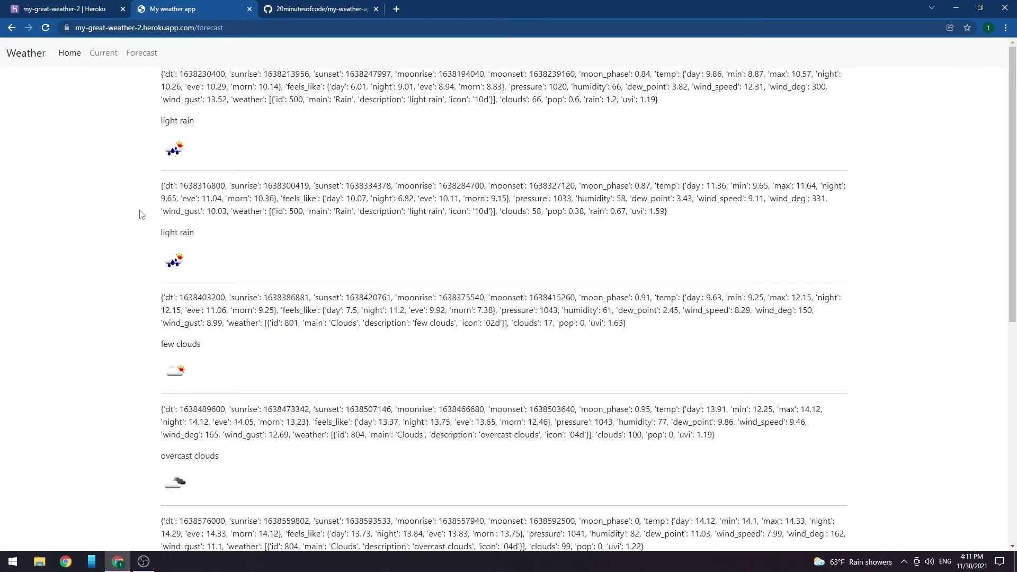
{"action": "scroll", "coordinate": [144, 215], "scroll_direction": "down", "scroll_amount": 3}
{"action": "scroll", "coordinate": [318, 239], "scroll_direction": "down", "scroll_amount": 2}
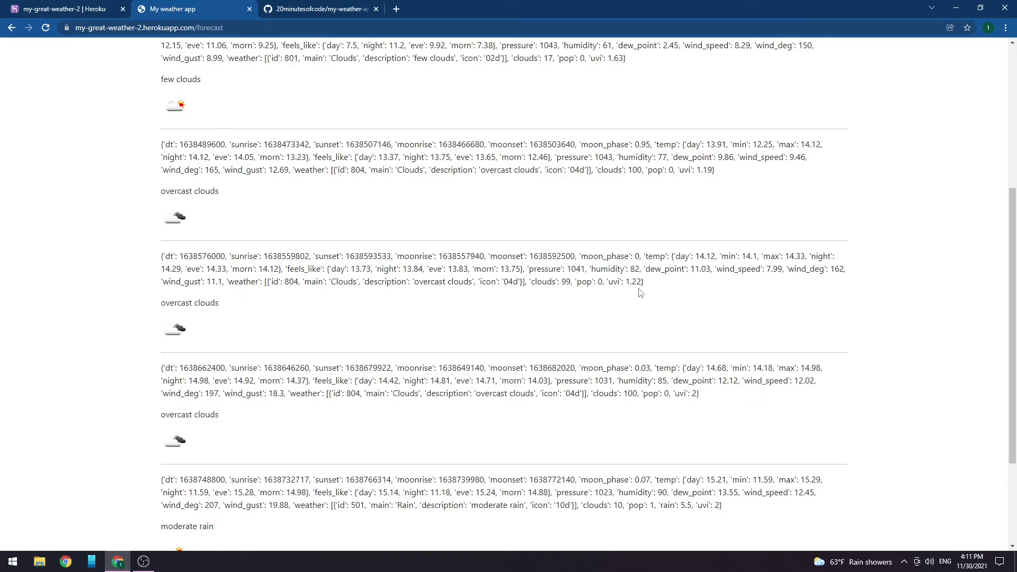
{"action": "left_click_drag", "start_coordinate": [681, 285], "coordinate": [138, 258]}
{"action": "left_click", "coordinate": [426, 292]}
{"action": "scroll", "coordinate": [298, 305], "scroll_direction": "down", "scroll_amount": 1}
{"action": "double_click", "coordinate": [248, 204]}
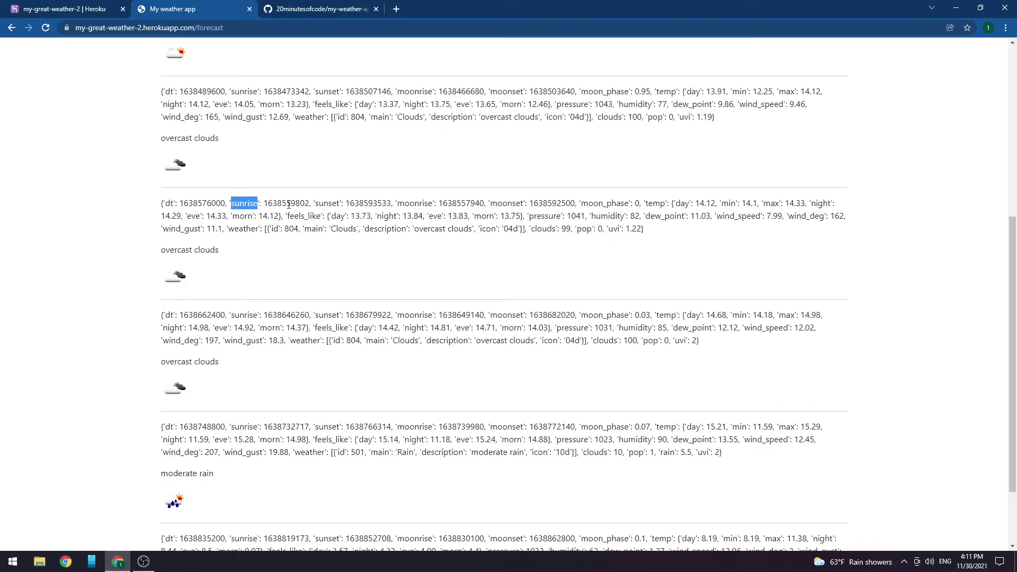
{"action": "double_click", "coordinate": [287, 203]}
{"action": "left_click", "coordinate": [305, 219]}
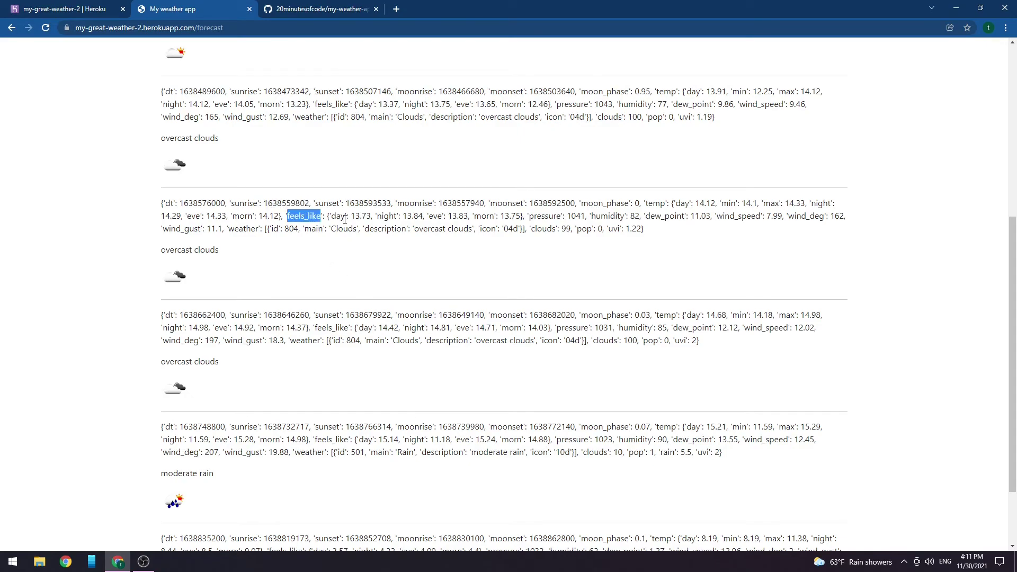
{"action": "scroll", "coordinate": [420, 275], "scroll_direction": "down", "scroll_amount": 1}
{"action": "scroll", "coordinate": [346, 275], "scroll_direction": "up", "scroll_amount": 3}
{"action": "scroll", "coordinate": [326, 289], "scroll_direction": "up", "scroll_amount": 3}
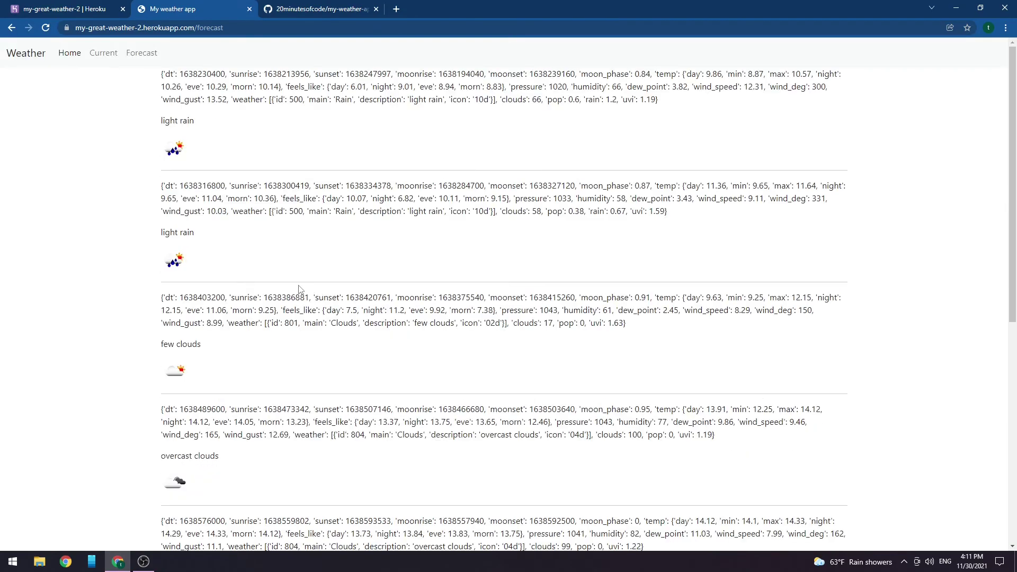
Step: Go to the home page and reopen Current, now showing Wellington's overcast clouds at 17.35°C
{"action": "left_click", "coordinate": [26, 55]}
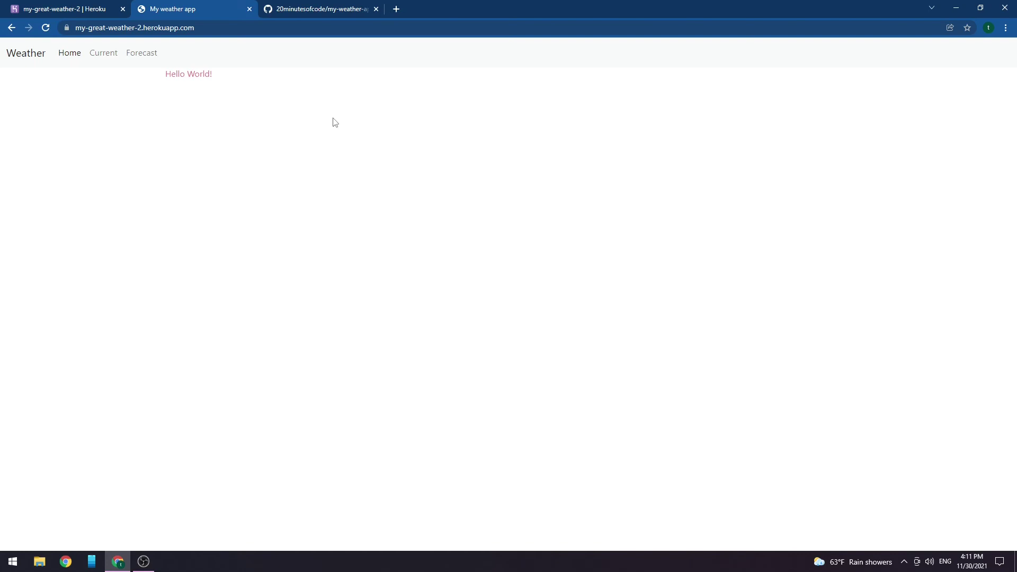
{"action": "left_click", "coordinate": [103, 52]}
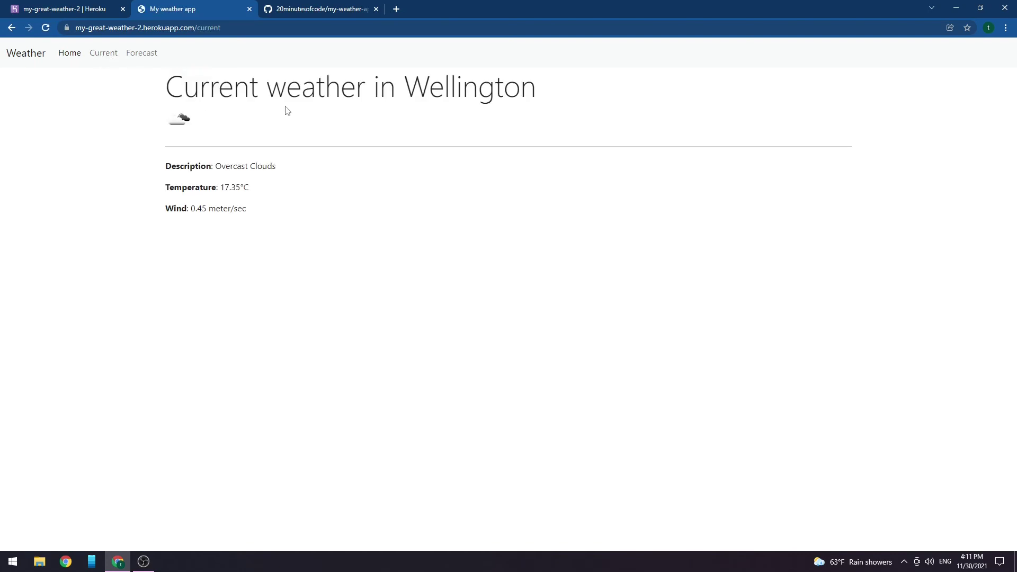